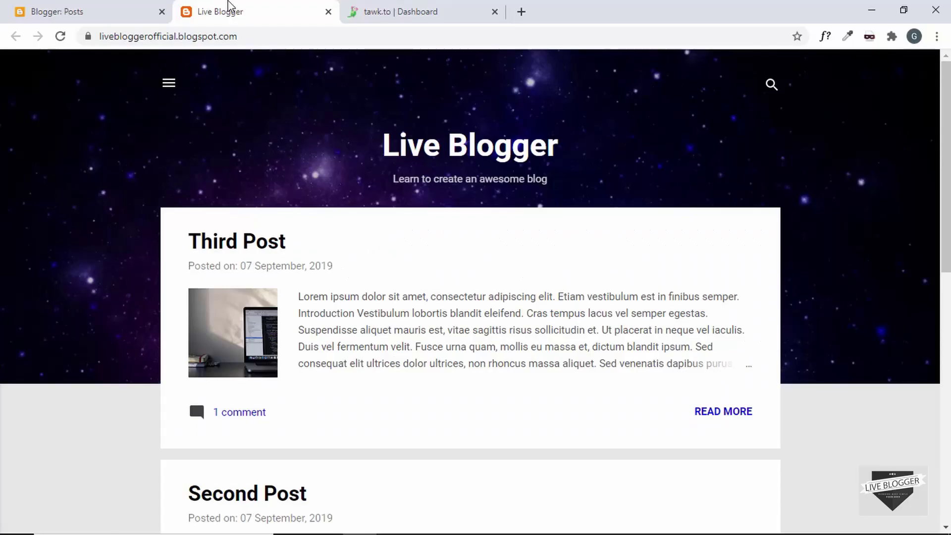
# Switch from the Live Blogger blog to the tawk.to dashboard for the Live Blogger property
pyautogui.click(388, 12)
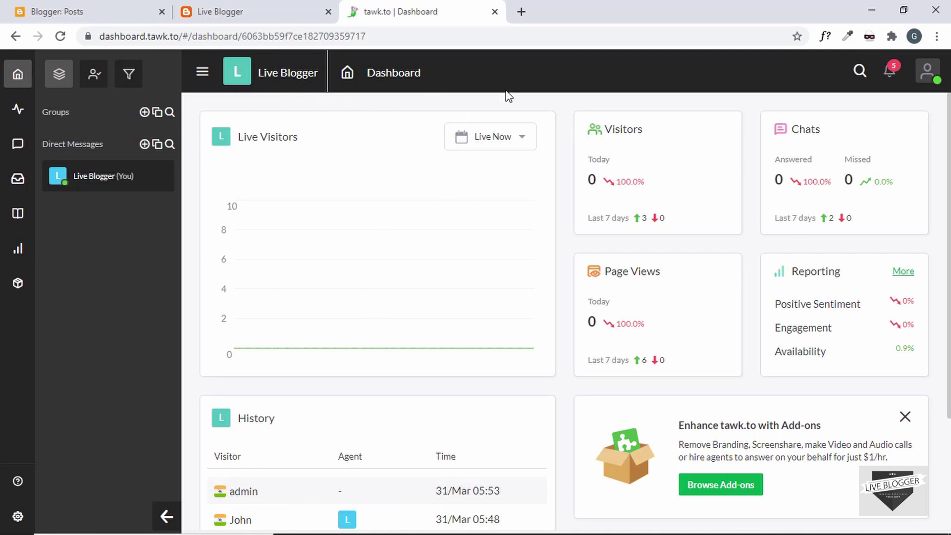
# Start a new tawk.to property named 'Live Blogger 2'
pyautogui.moveTo(208, 81)
pyautogui.moveTo(235, 91)
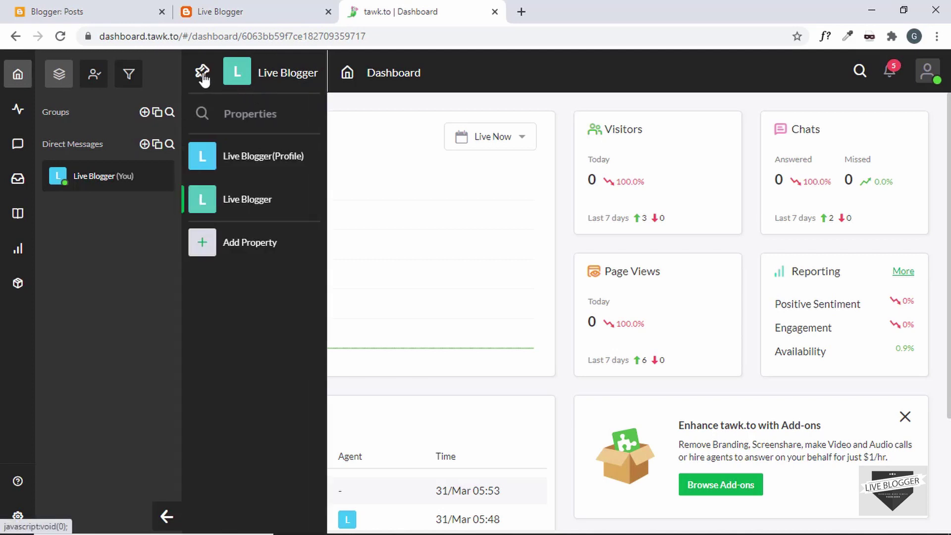
pyautogui.click(266, 245)
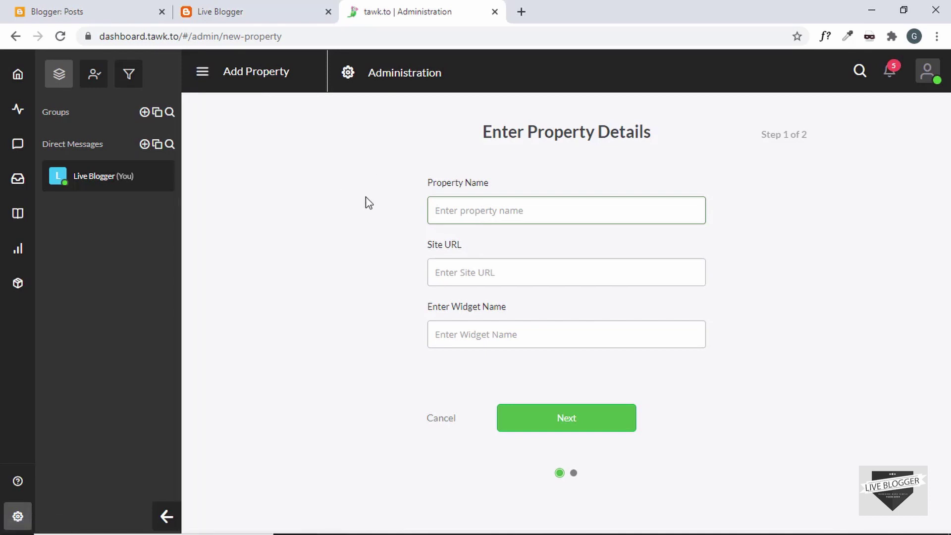
pyautogui.write('Live Blogger 2')
pyautogui.click(517, 274)
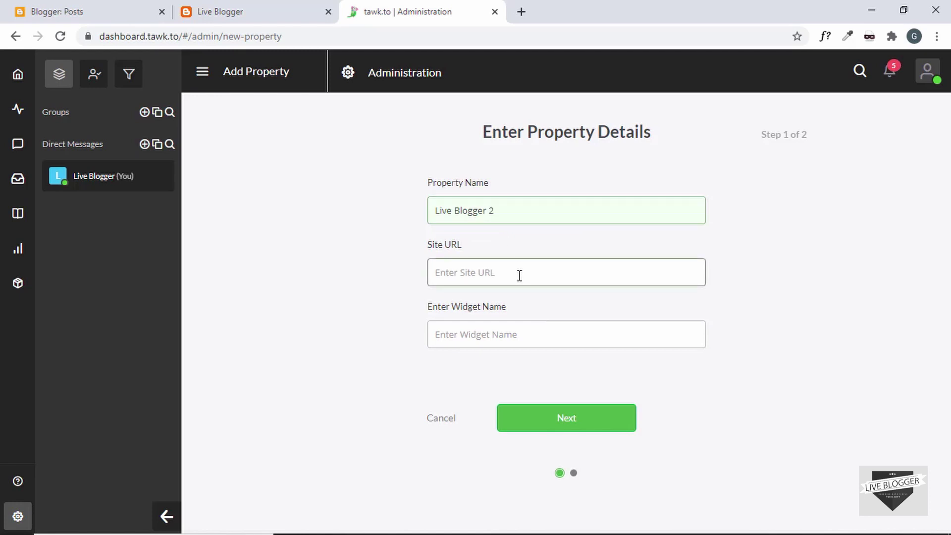
# Use livebloggerofficial.blogspot.com as the site URL and name the widget 'Live Chat'
pyautogui.click(265, 7)
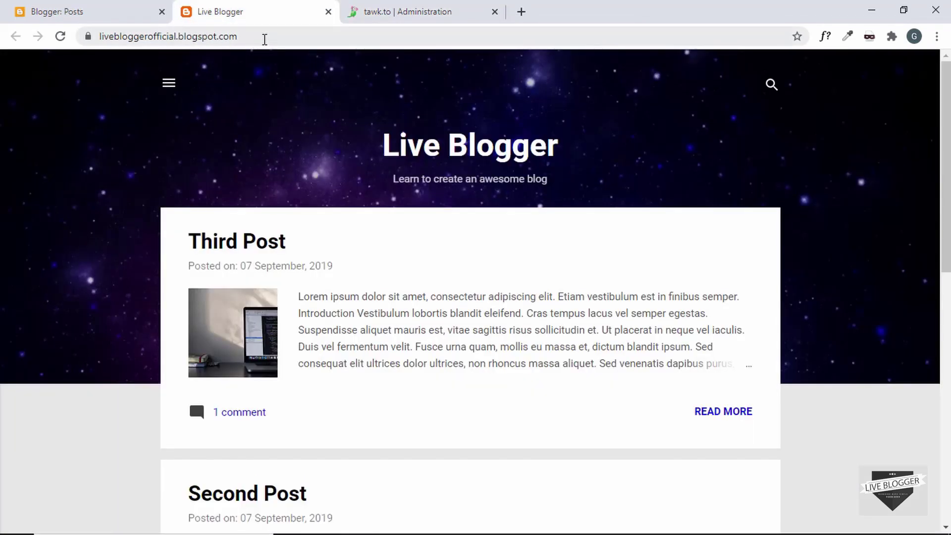
pyautogui.click(265, 40)
pyautogui.hotkey('ctrl', 'c')
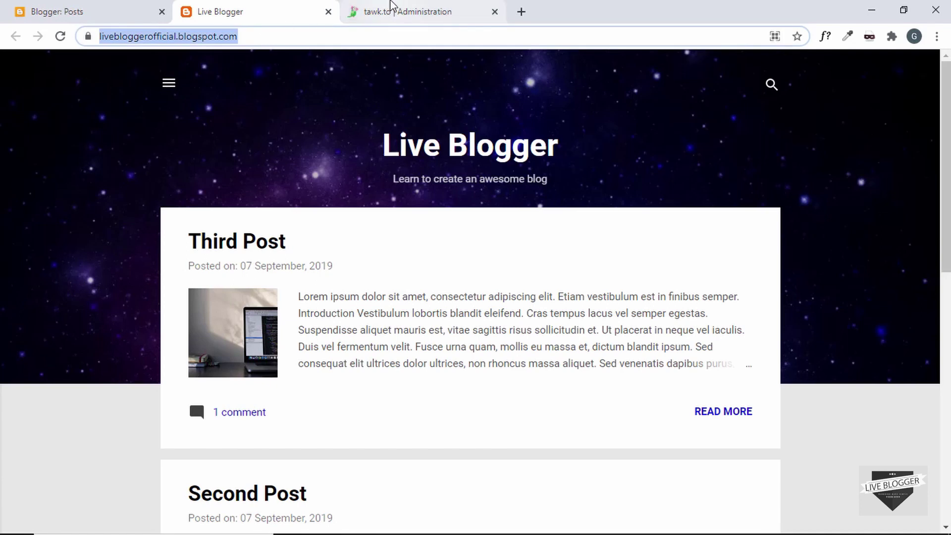
pyautogui.click(393, 7)
pyautogui.hotkey('ctrl', 'v')
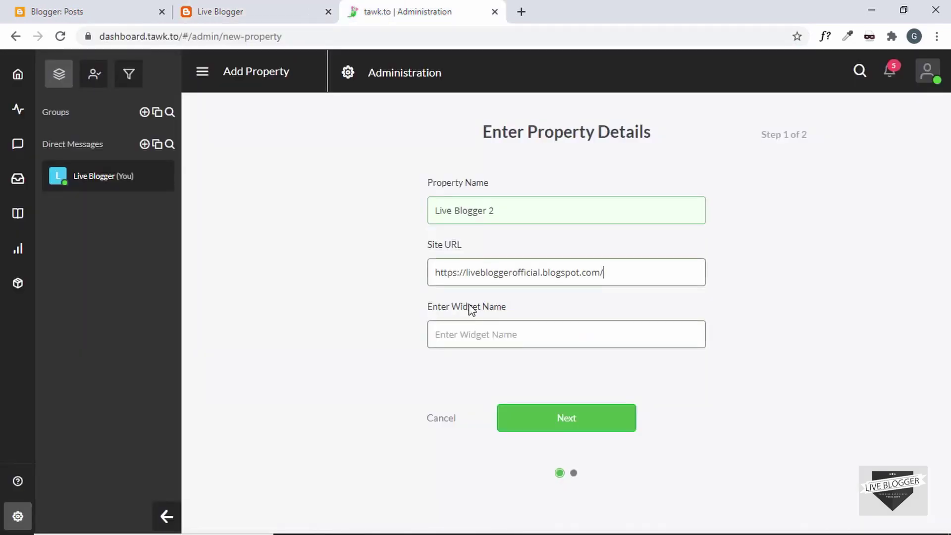
pyautogui.click(515, 336)
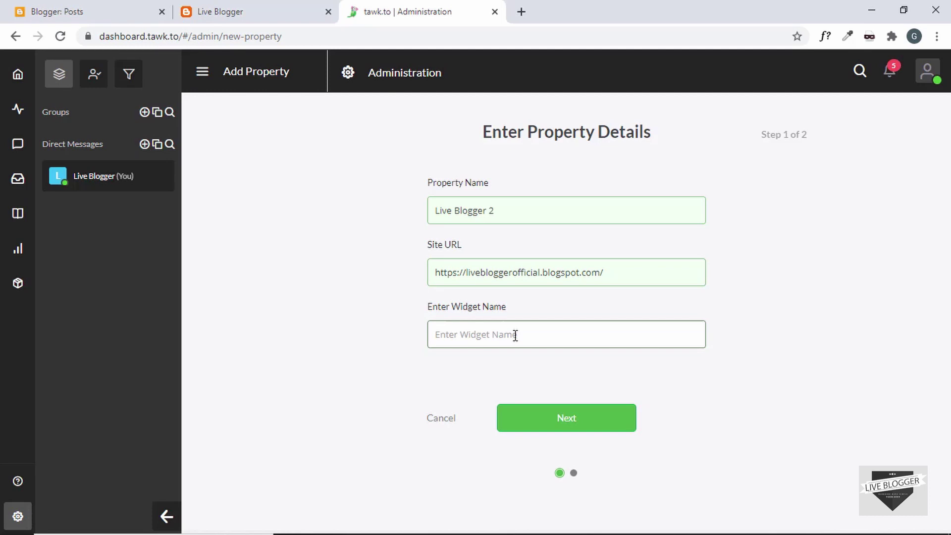
pyautogui.write('Live Chat')
pyautogui.click(598, 425)
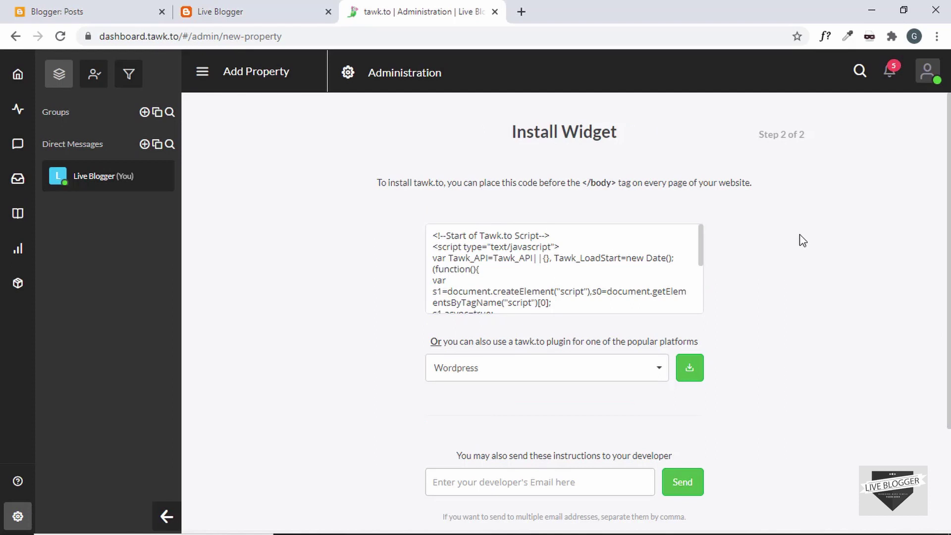
# Copy the Live Chat embed script from the Install Widget page, leaving the platform choice unchanged
pyautogui.scroll(-3, 803, 240)
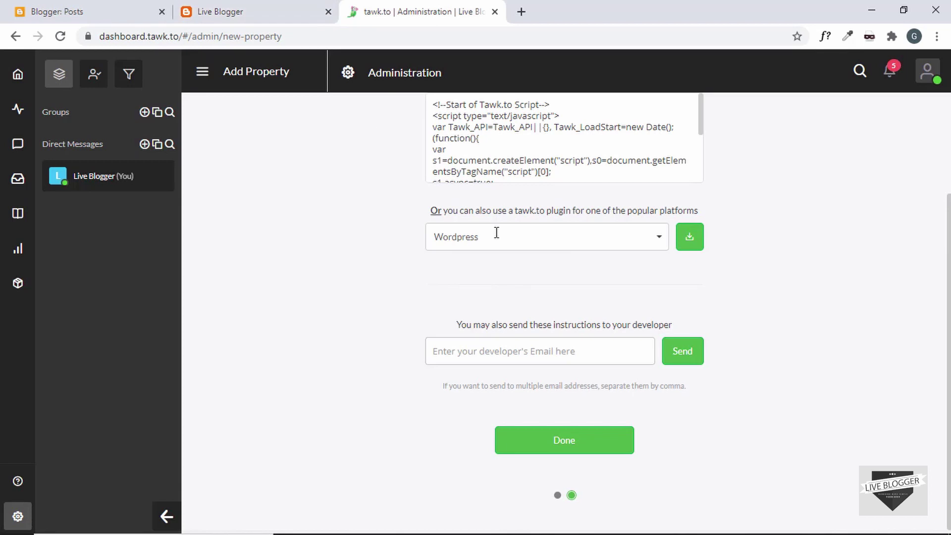
pyautogui.click(638, 241)
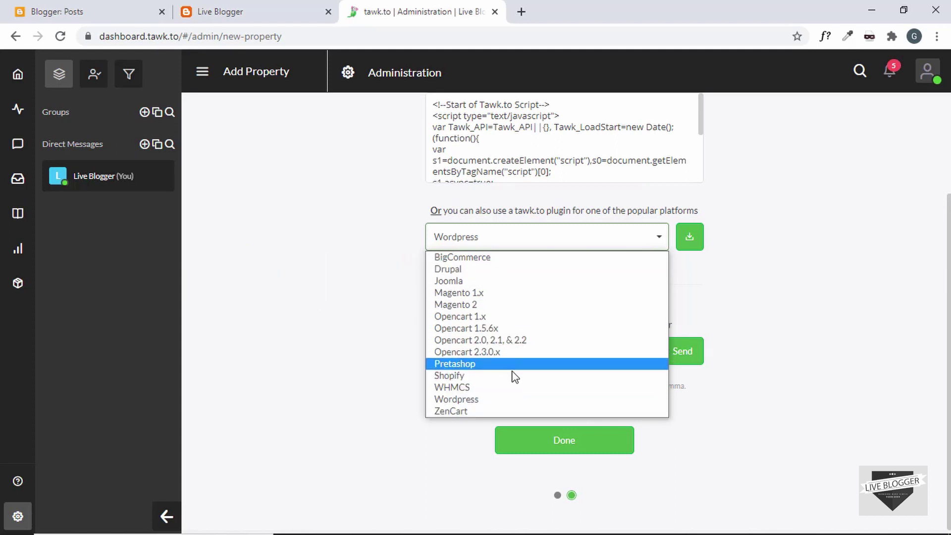
pyautogui.click(775, 263)
pyautogui.scroll(3, 776, 263)
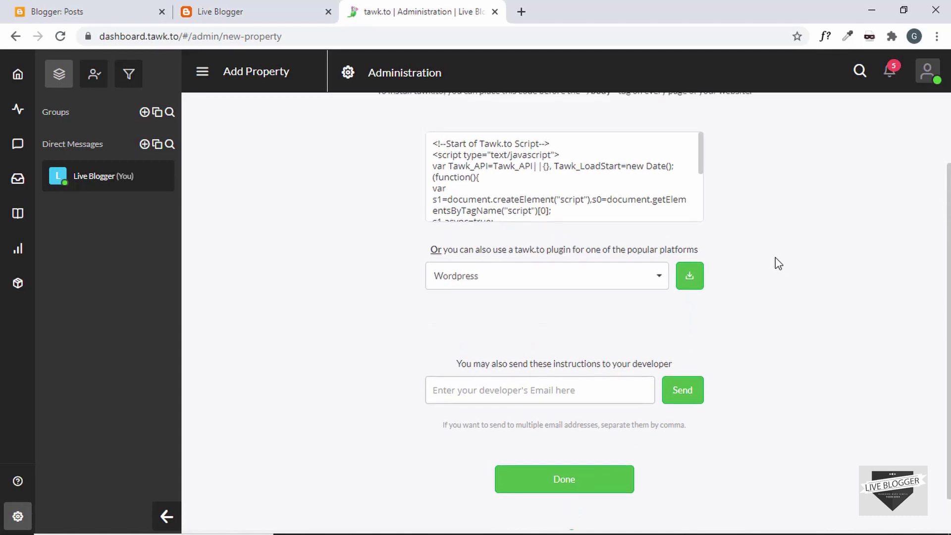
pyautogui.moveTo(706, 257)
pyautogui.moveTo(637, 257)
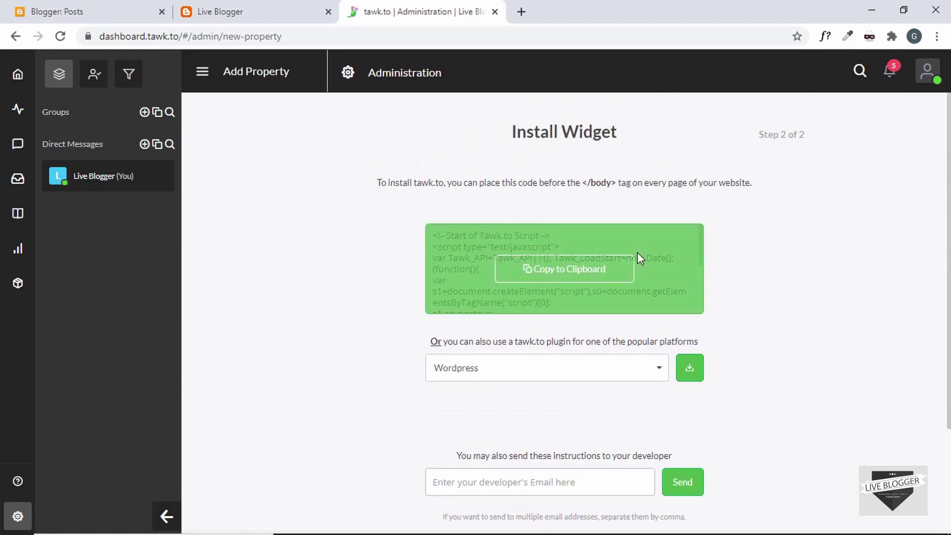
pyautogui.click(571, 272)
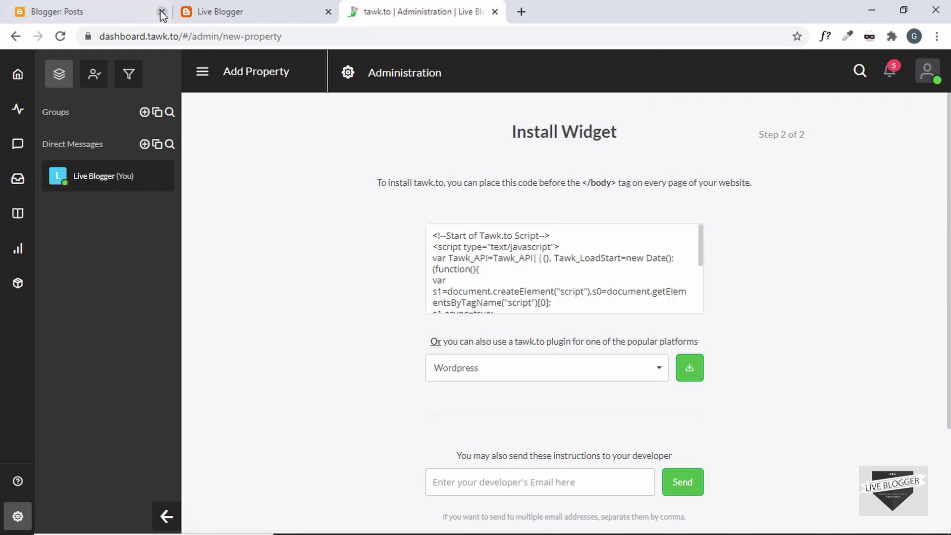
# Open the Live Blogger theme's HTML editor in Blogger
pyautogui.click(117, 7)
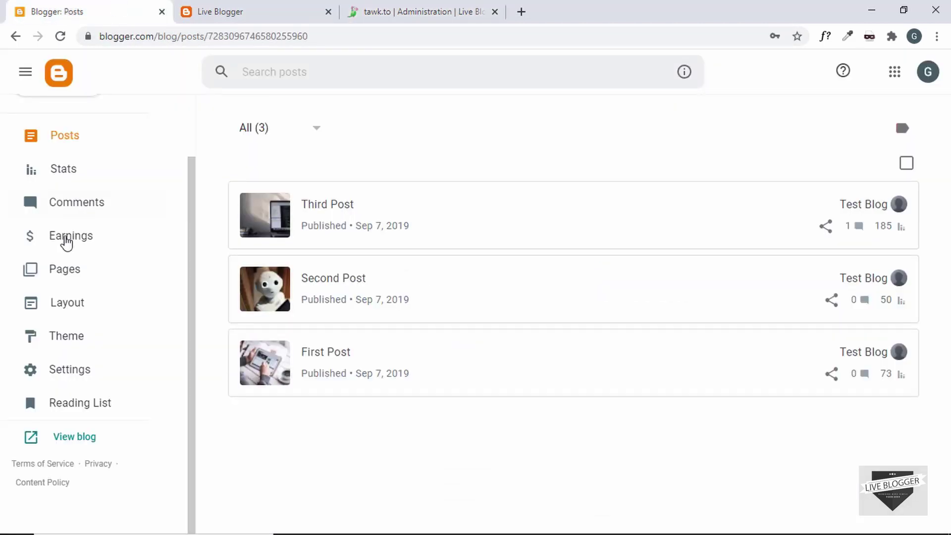
pyautogui.scroll(2, 114, 159)
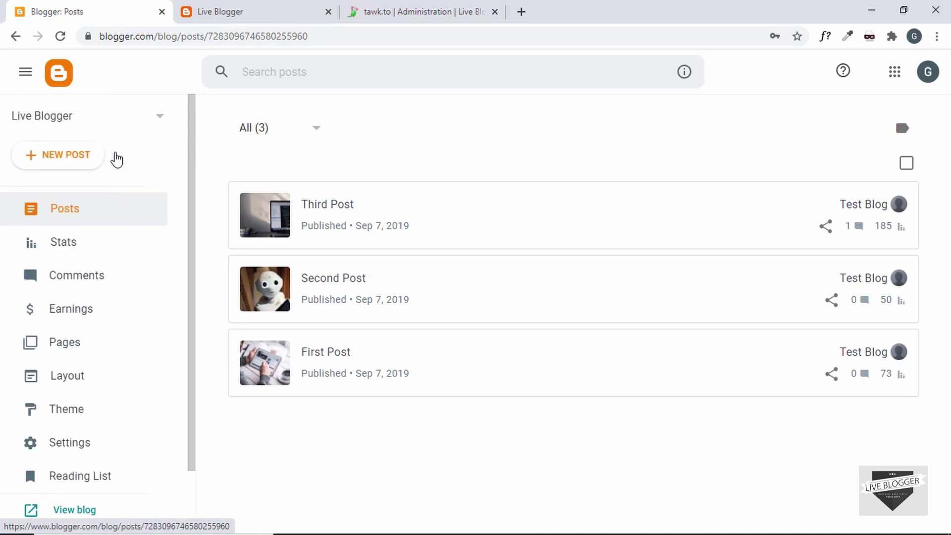
pyautogui.scroll(-2, 116, 159)
pyautogui.click(89, 336)
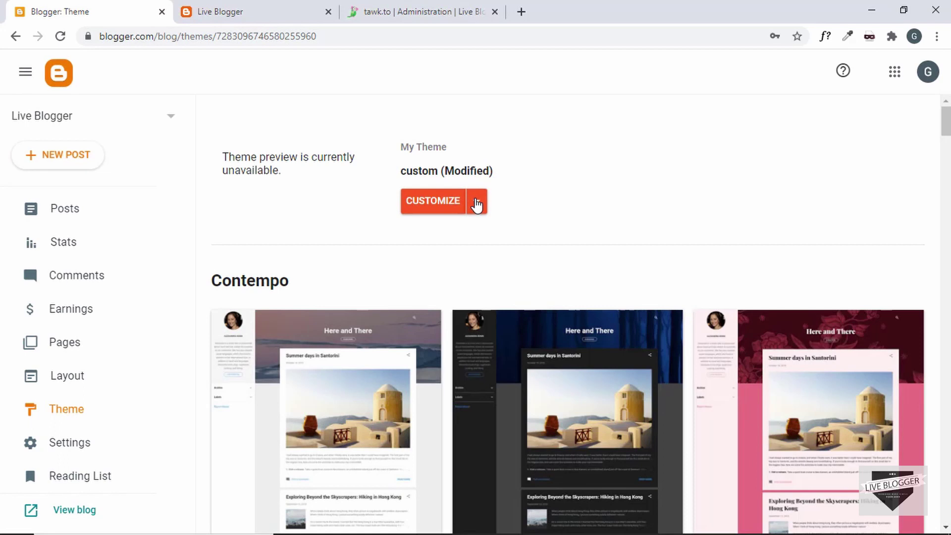
pyautogui.click(476, 200)
pyautogui.click(400, 324)
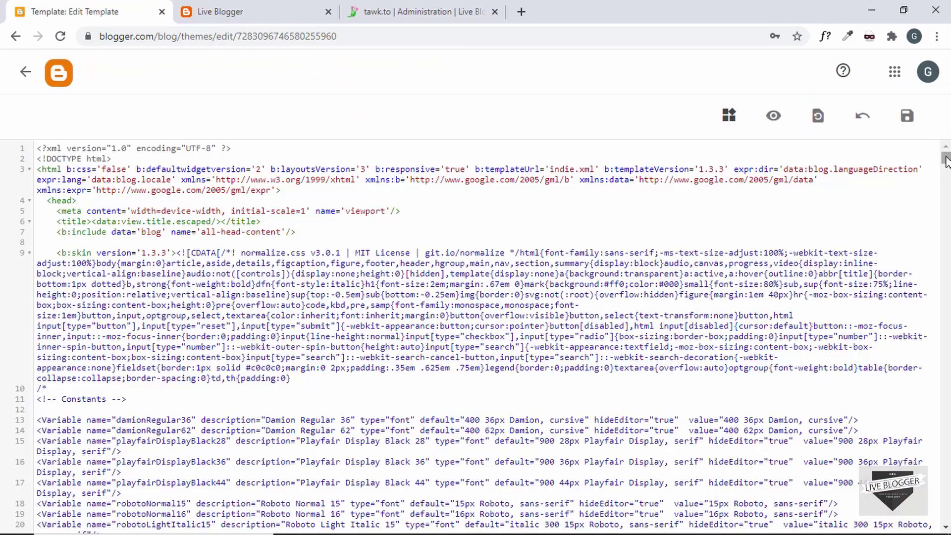
# Paste the tawk.to script just above </body> and save the theme
pyautogui.moveTo(946, 154); pyautogui.dragTo(945, 516)
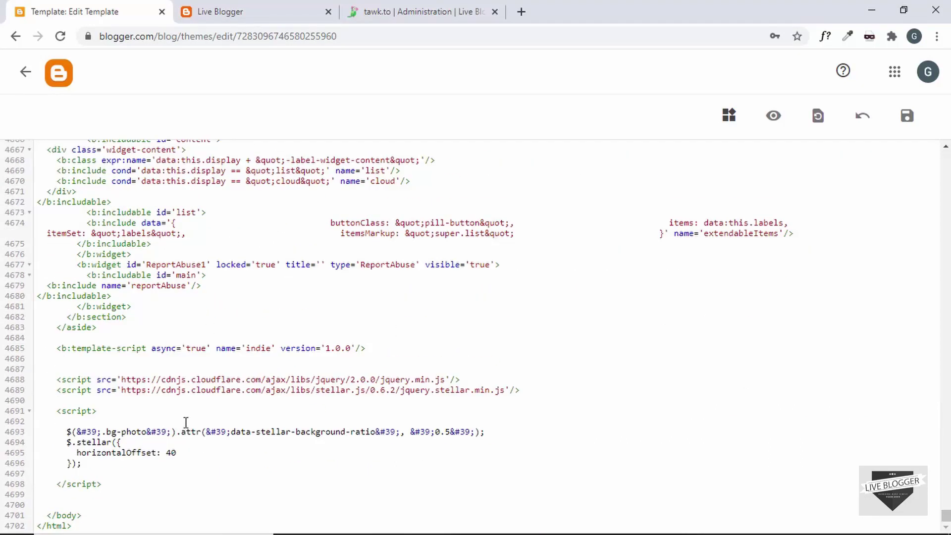
pyautogui.press('Return')
pyautogui.press('Return')
pyautogui.scroll(-2, 135, 491)
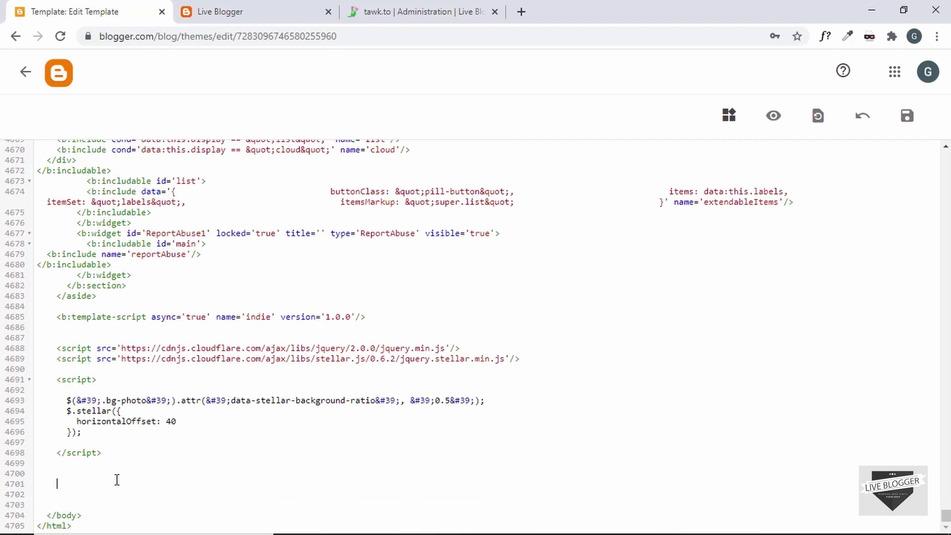
pyautogui.hotkey('ctrl', 'v')
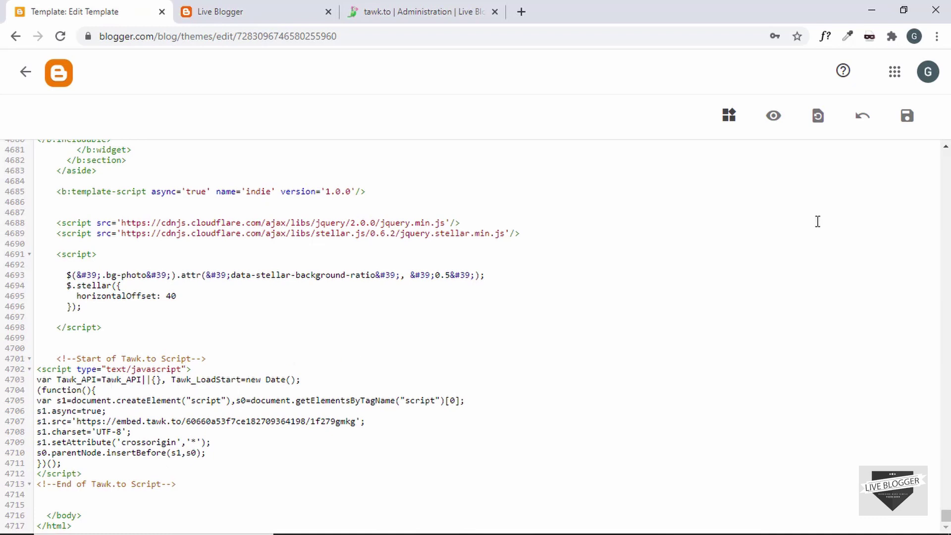
pyautogui.click(907, 117)
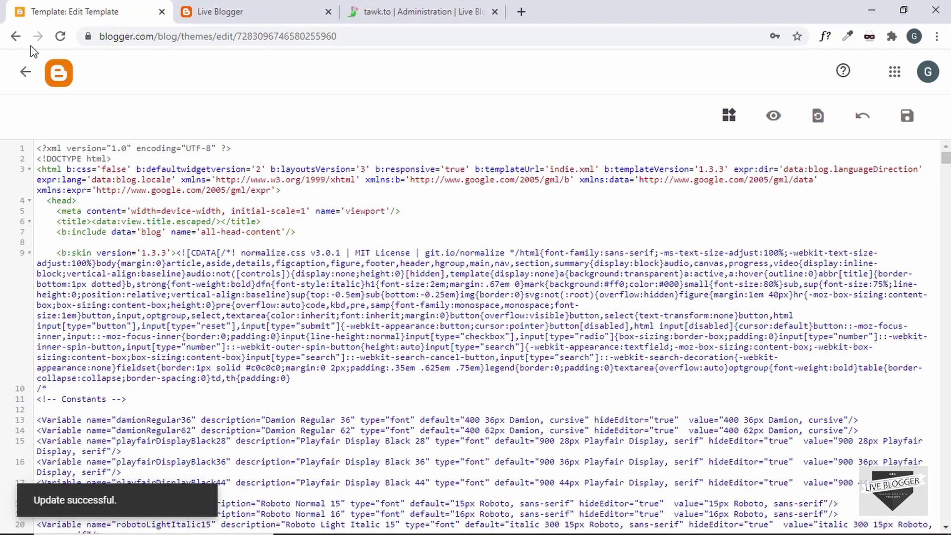
pyautogui.click(25, 72)
# Reload the live Live Blogger site so the chat widget appears
pyautogui.click(208, 14)
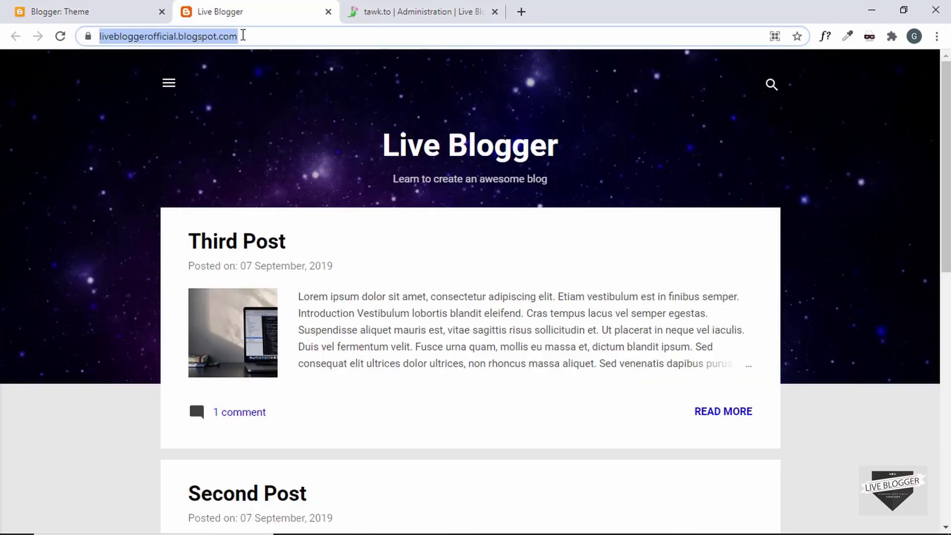
pyautogui.click(243, 36)
pyautogui.press('Return')
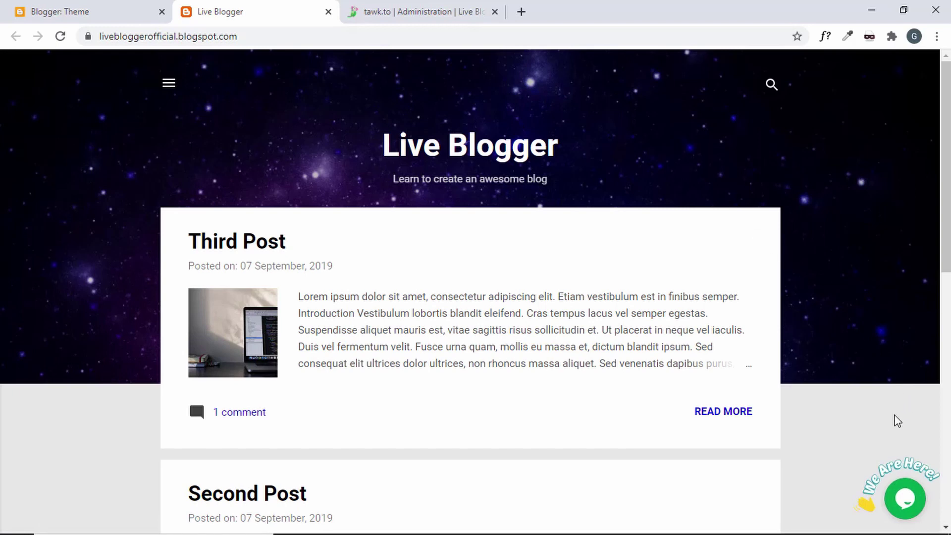
# Send a 'Hi' test message through the blog's chat widget
pyautogui.click(905, 499)
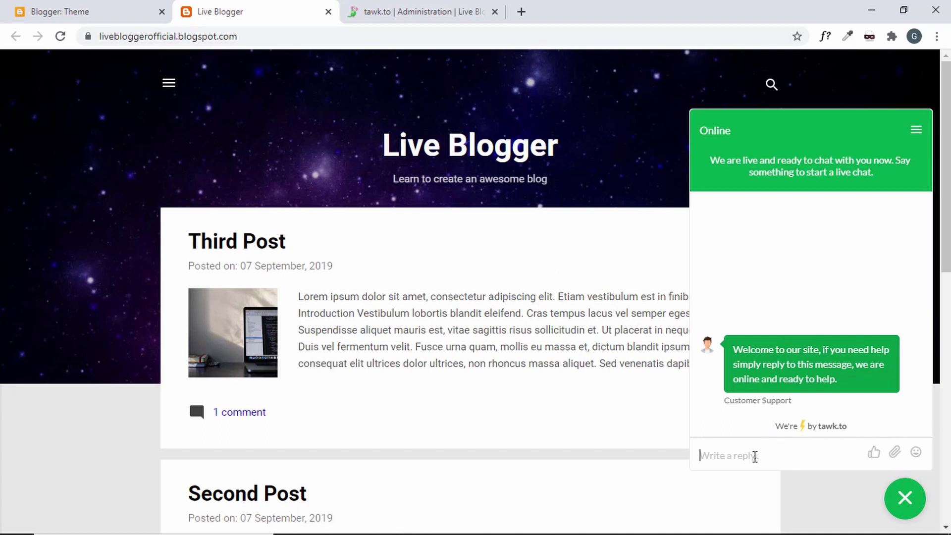
pyautogui.write('H')
pyautogui.press('Return')
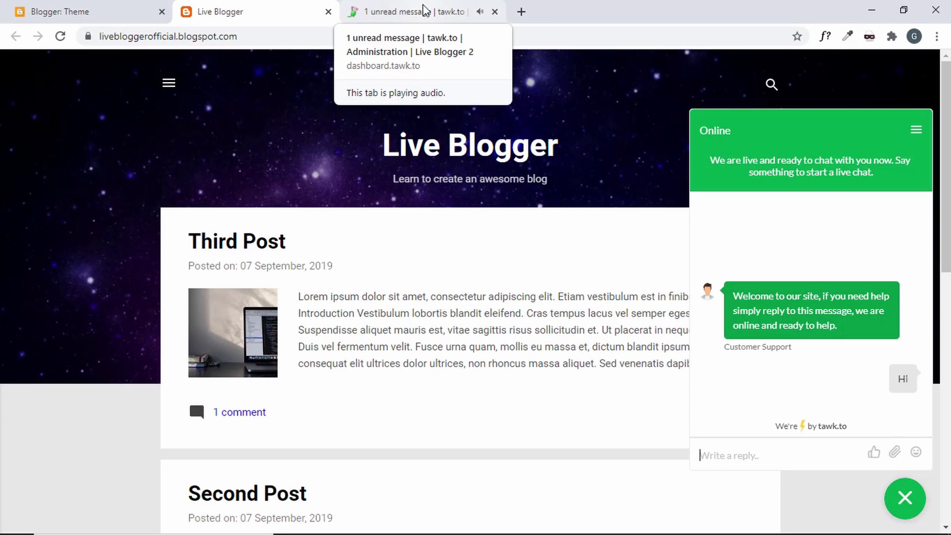
pyautogui.click(424, 10)
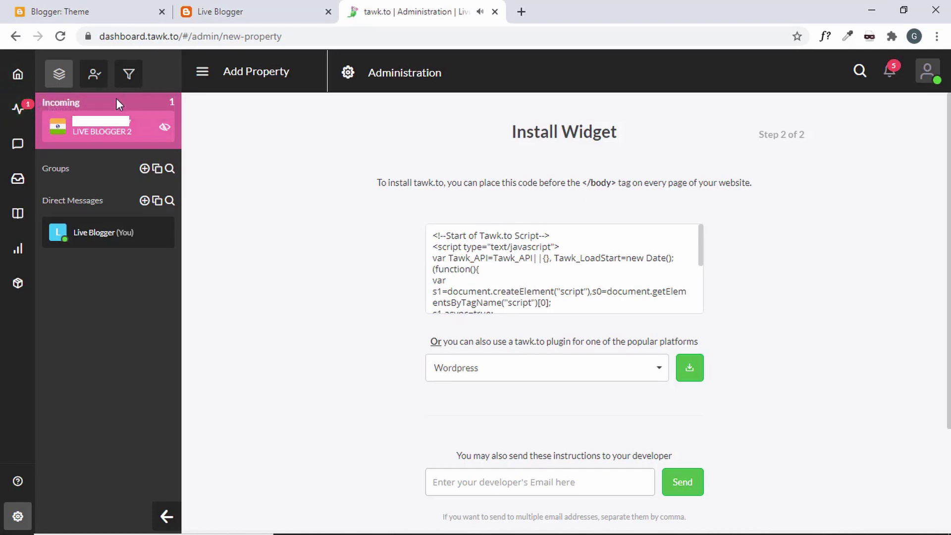
# Join the incoming Live Blogger 2 chat as the Live Blogger agent
pyautogui.click(99, 128)
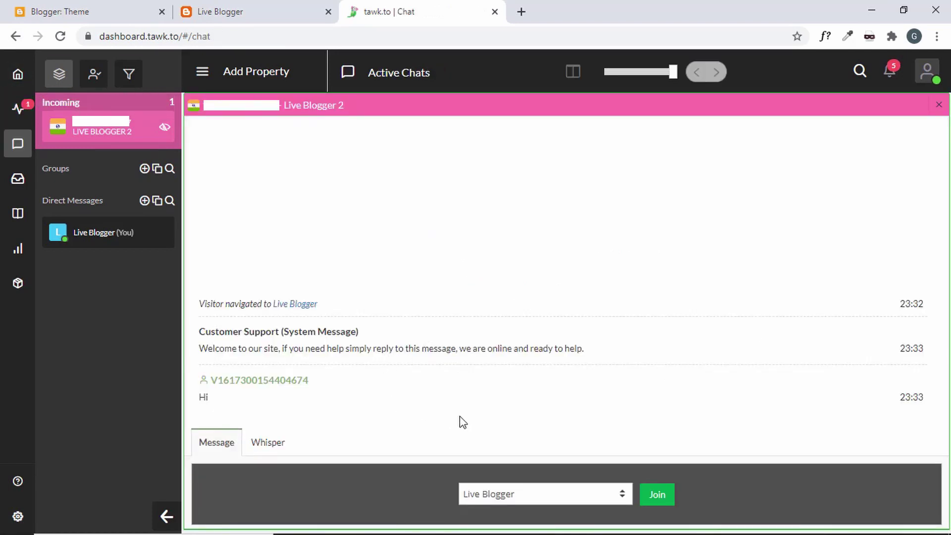
pyautogui.click(588, 493)
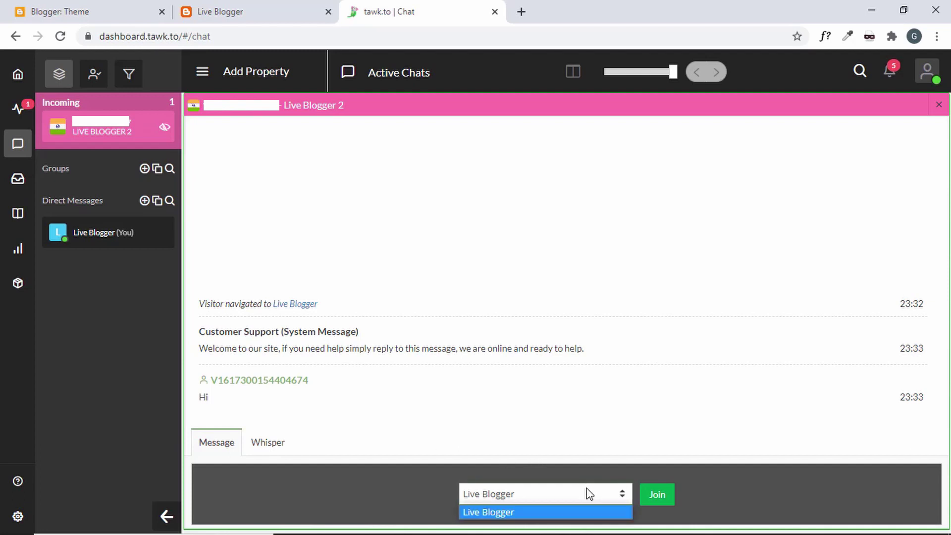
pyautogui.click(590, 494)
pyautogui.click(657, 494)
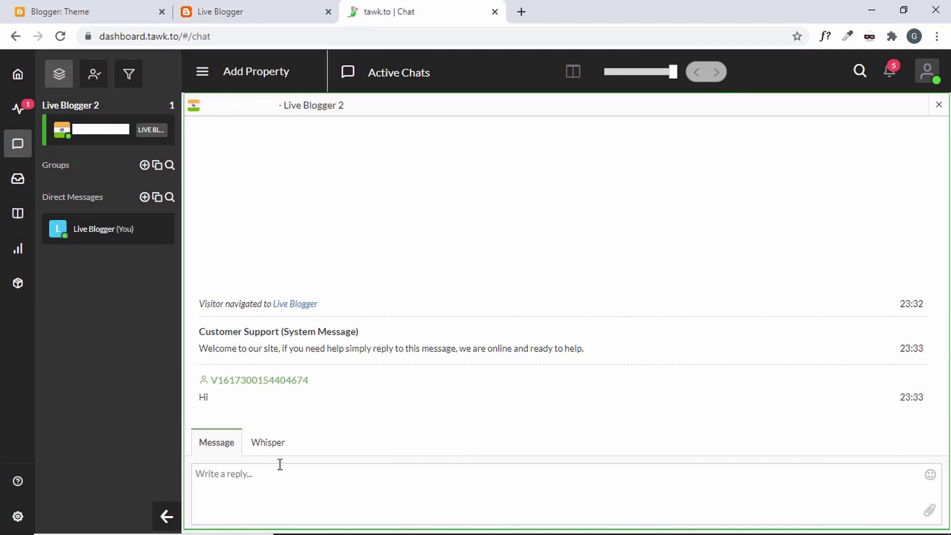
# Reply 'Hi, how may I help you?' and view it on the blog
pyautogui.click(278, 482)
pyautogui.write('Hi, how may I help you?')
pyautogui.press('Return')
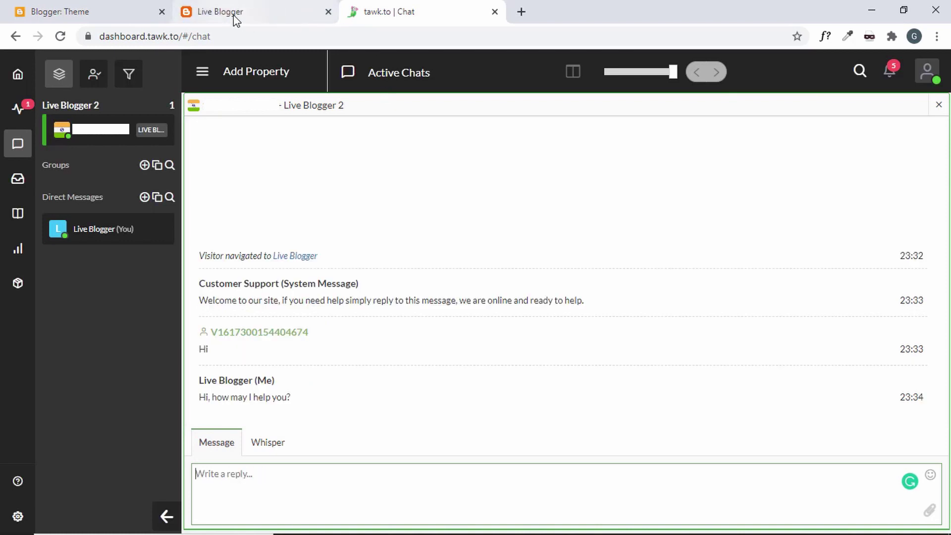
pyautogui.click(255, 20)
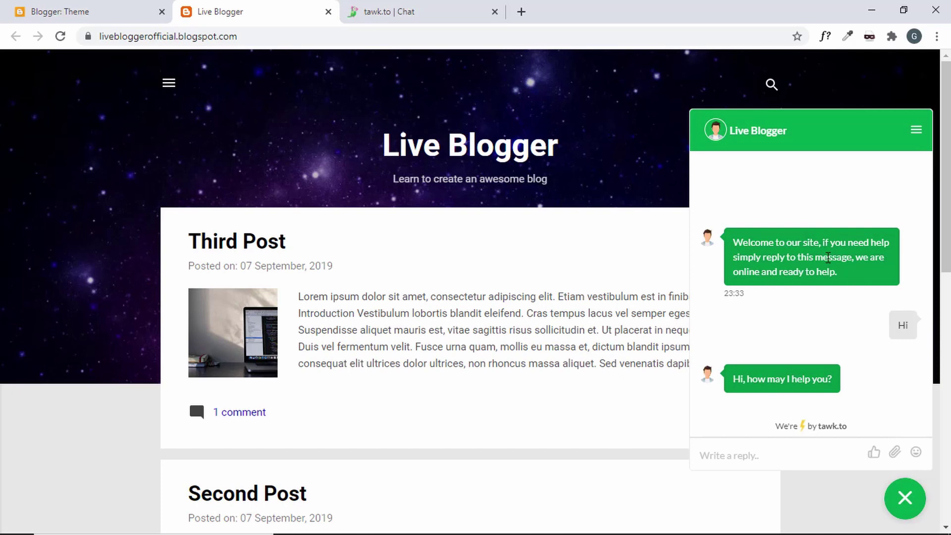
# Set a display name for the chat visitor from the blog widget's menu
pyautogui.click(913, 132)
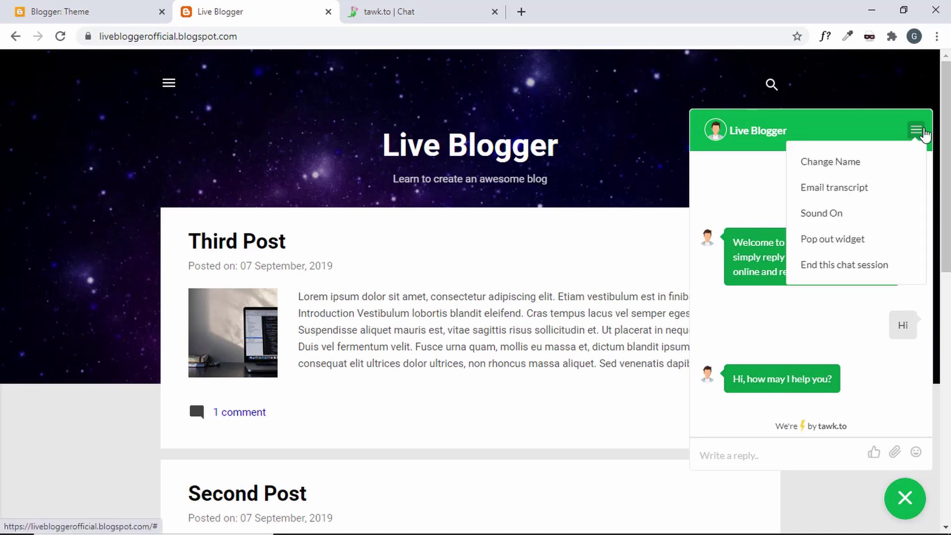
pyautogui.click(848, 170)
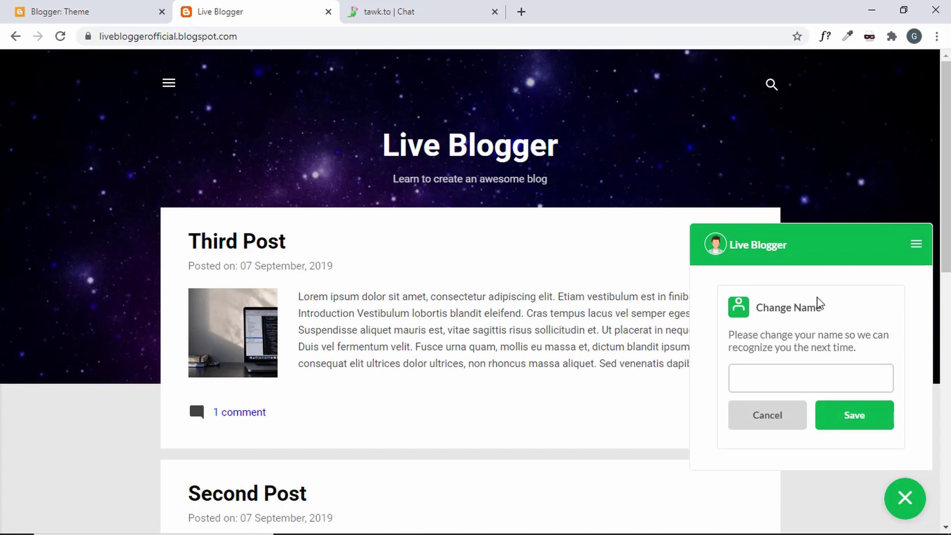
pyautogui.click(805, 390)
pyautogui.write('John')
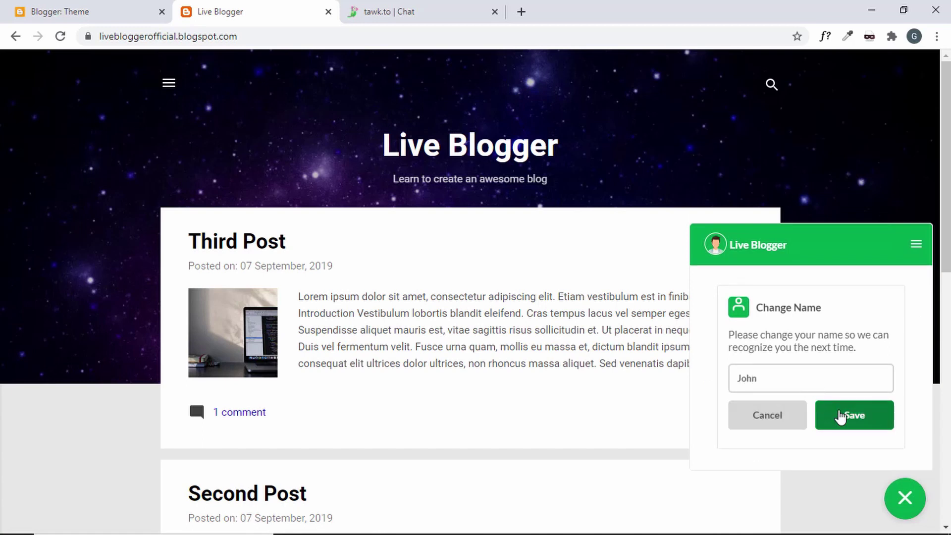
pyautogui.click(855, 418)
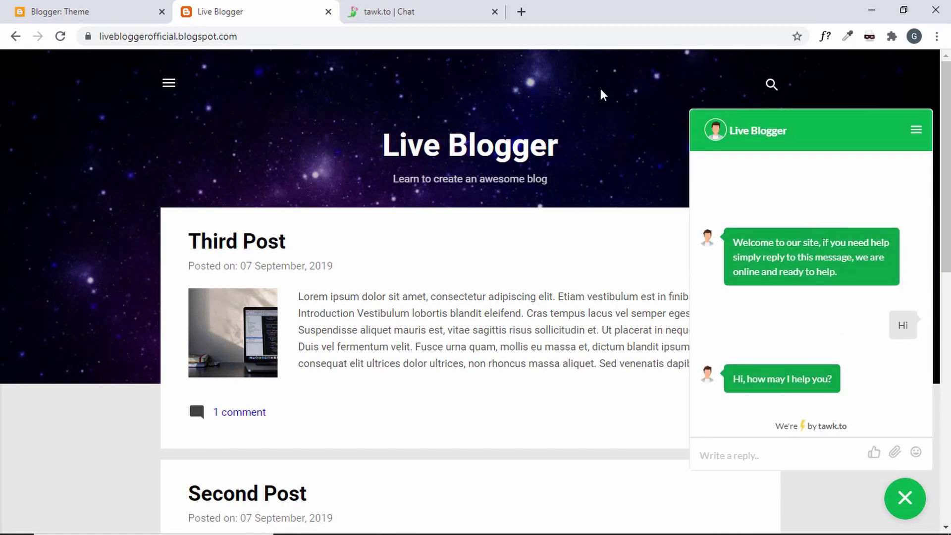
# Check the renamed visitor in the tawk.to dashboard chat
pyautogui.click(396, 10)
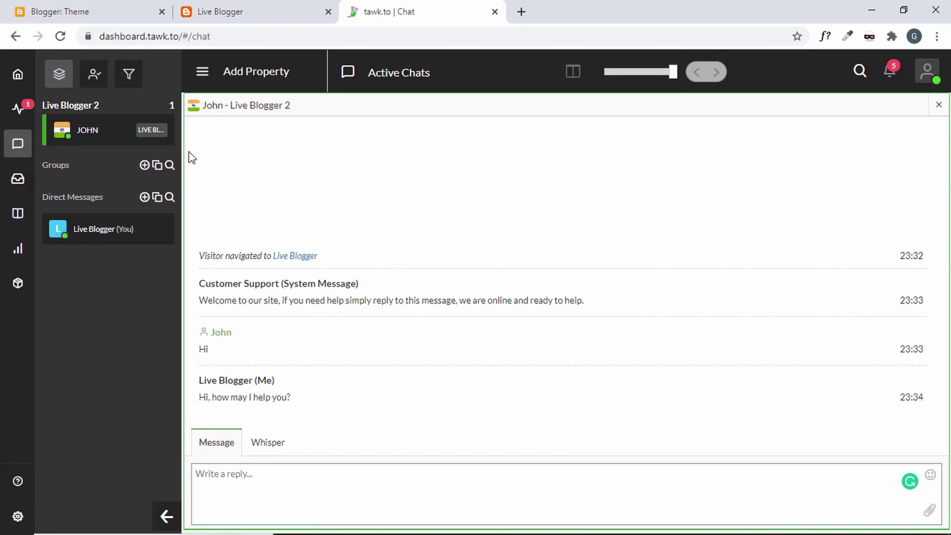
pyautogui.hotkey('ctrl', 'shift', 'Tab')
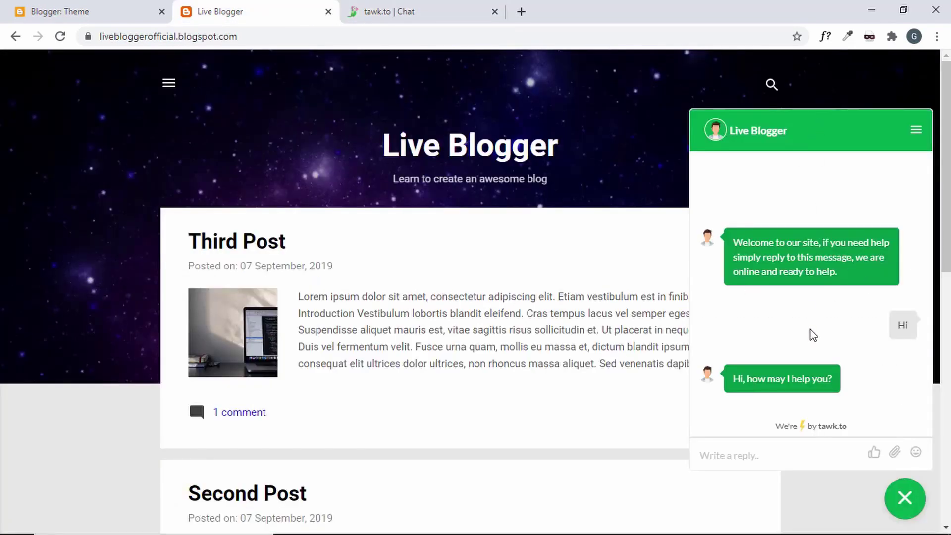
pyautogui.click(407, 10)
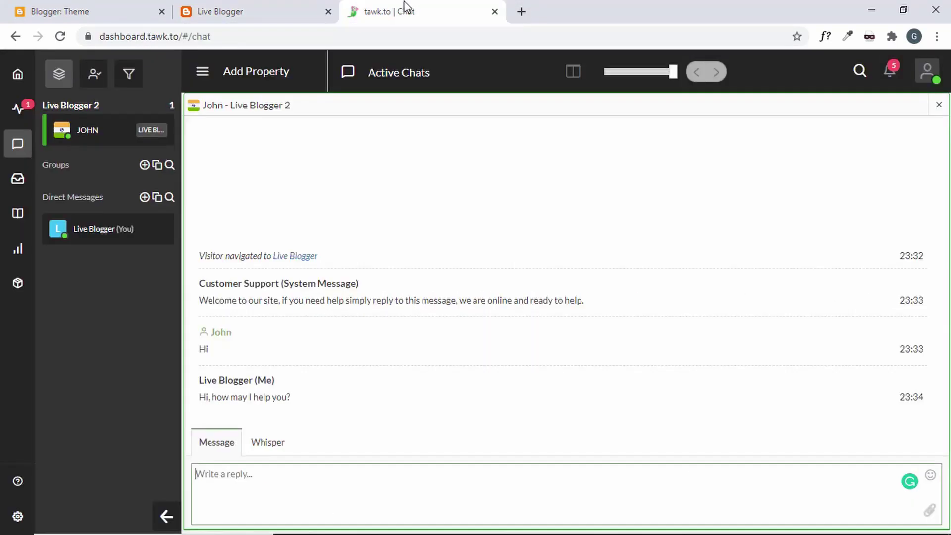
# Open Administration > Chat Widget for Live Chat and review the Advanced appearance settings
pyautogui.click(18, 517)
pyautogui.click(283, 187)
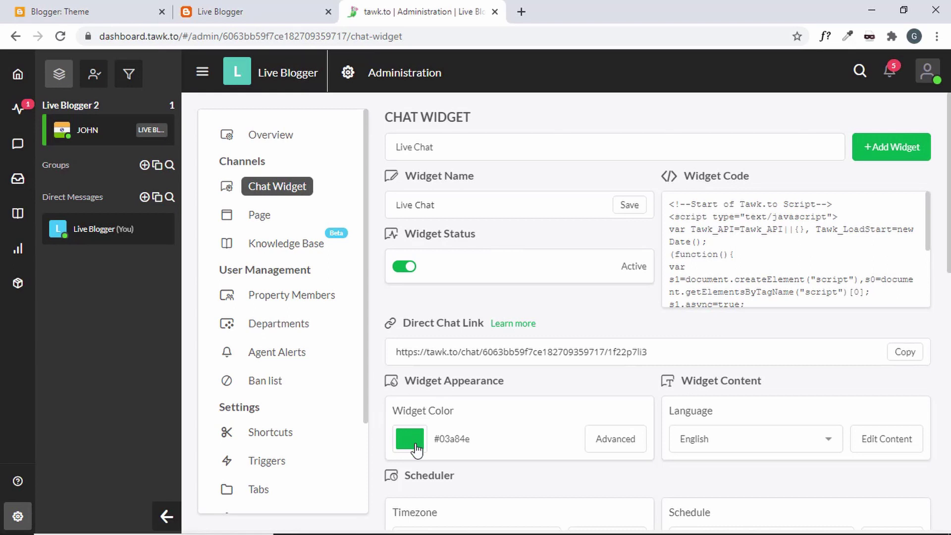
pyautogui.scroll(-2, 416, 448)
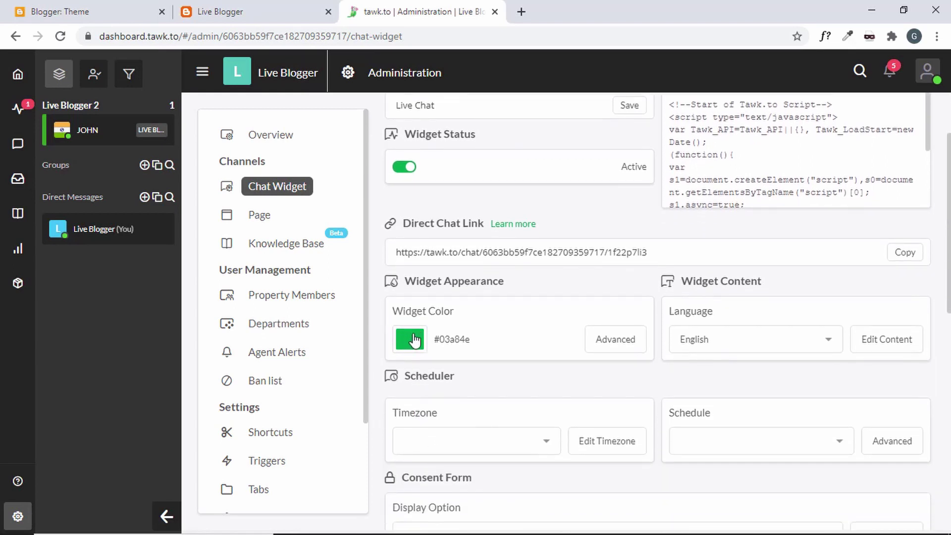
pyautogui.click(620, 347)
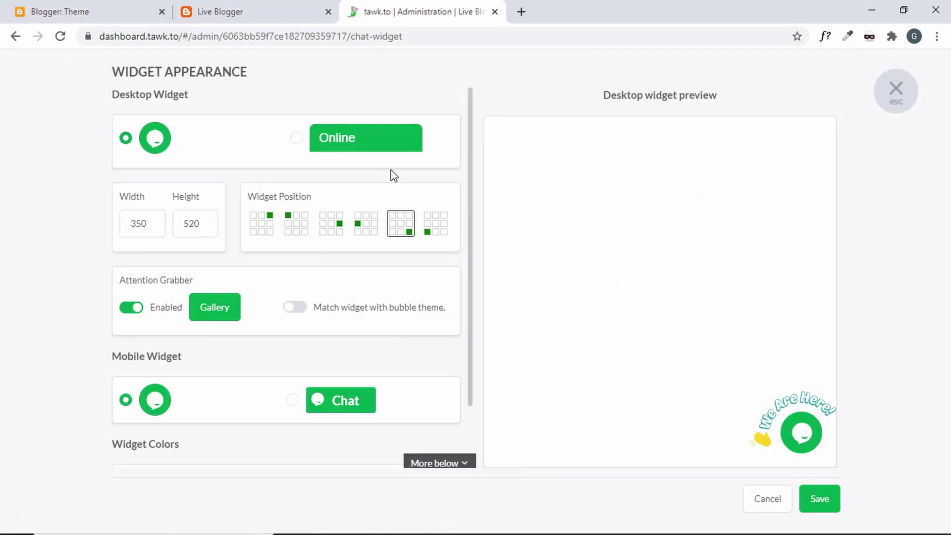
pyautogui.scroll(-2, 330, 247)
pyautogui.press('Escape')
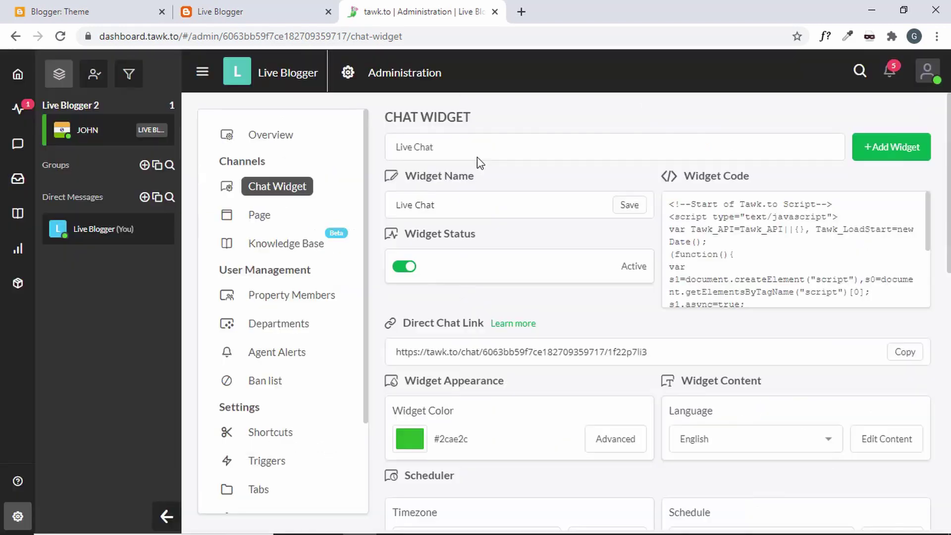
pyautogui.scroll(-3, 307, 347)
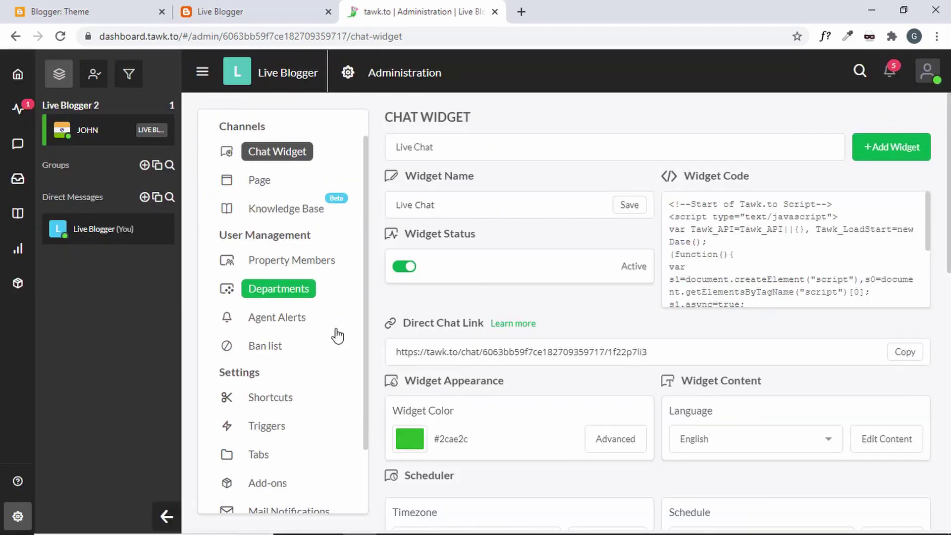